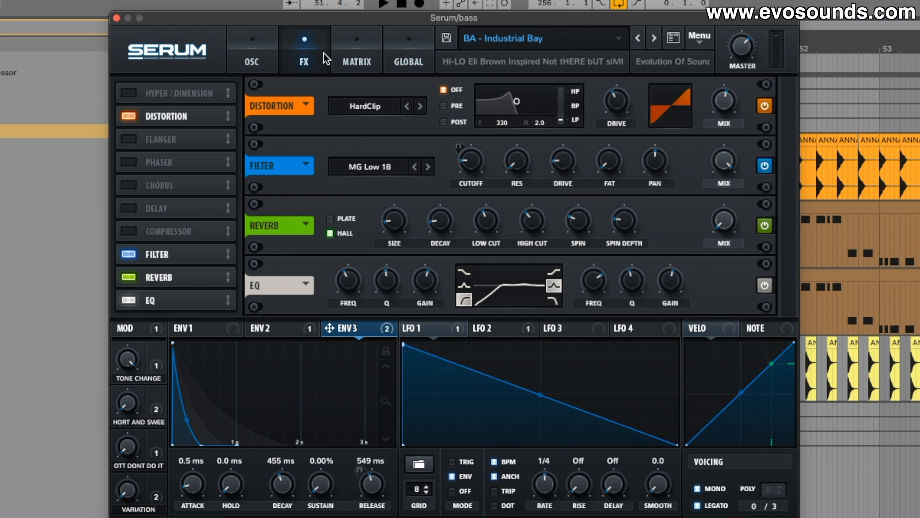
{"action": "left_click", "coordinate": [338, 49]}
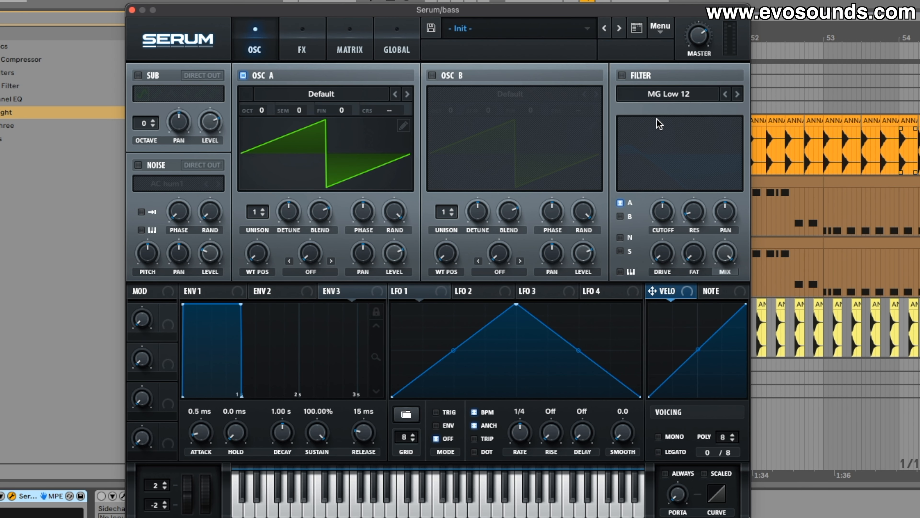
{"action": "left_click", "coordinate": [330, 94]}
{"action": "mouse_move", "coordinate": [315, 143]}
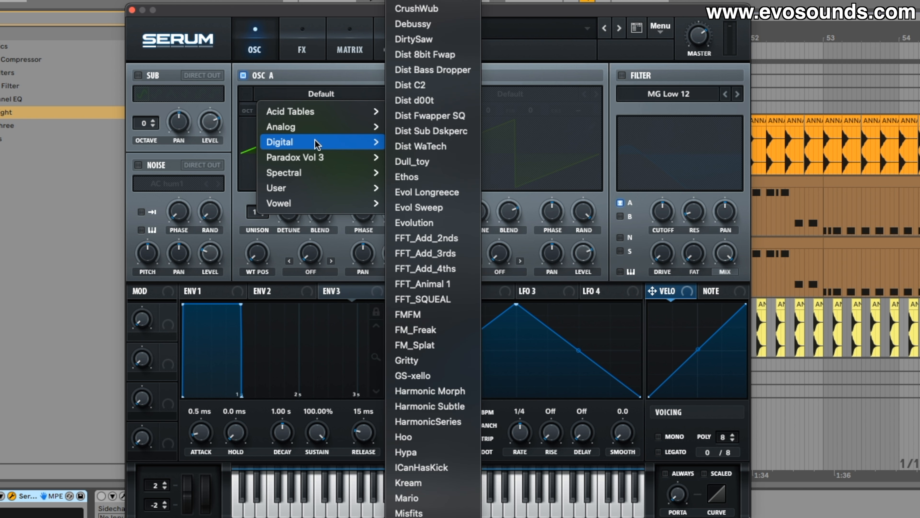
{"action": "left_click", "coordinate": [251, 237]}
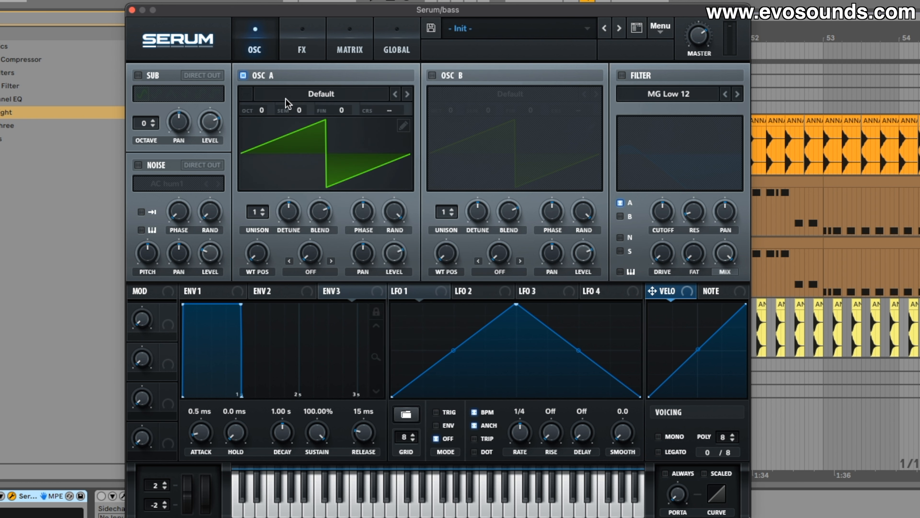
Load the Basic Shapes wavetable from the Analog category into OSC A
{"action": "left_click", "coordinate": [298, 96]}
{"action": "mouse_move", "coordinate": [326, 124]}
{"action": "left_click", "coordinate": [423, 84]}
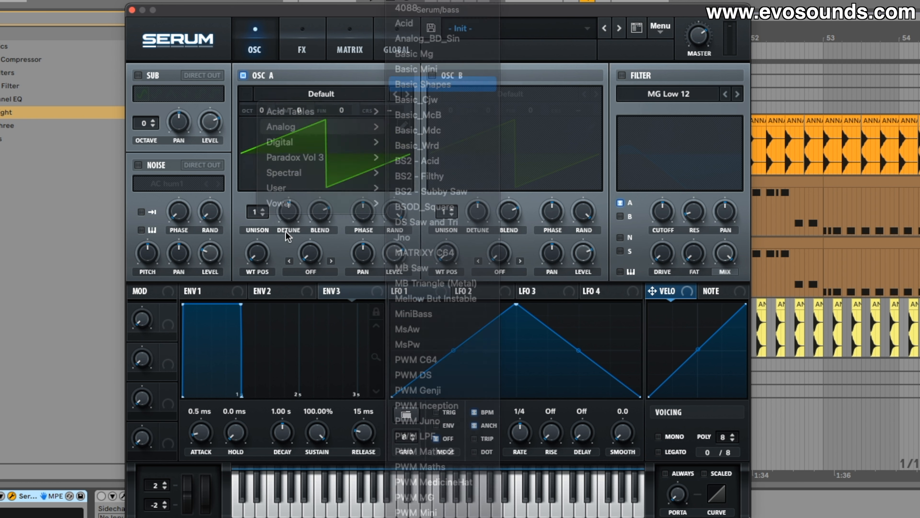
Load the Basic Shapes wavetable from the Analog category into OSC B
{"action": "left_click", "coordinate": [487, 99]}
{"action": "mouse_move", "coordinate": [495, 127]}
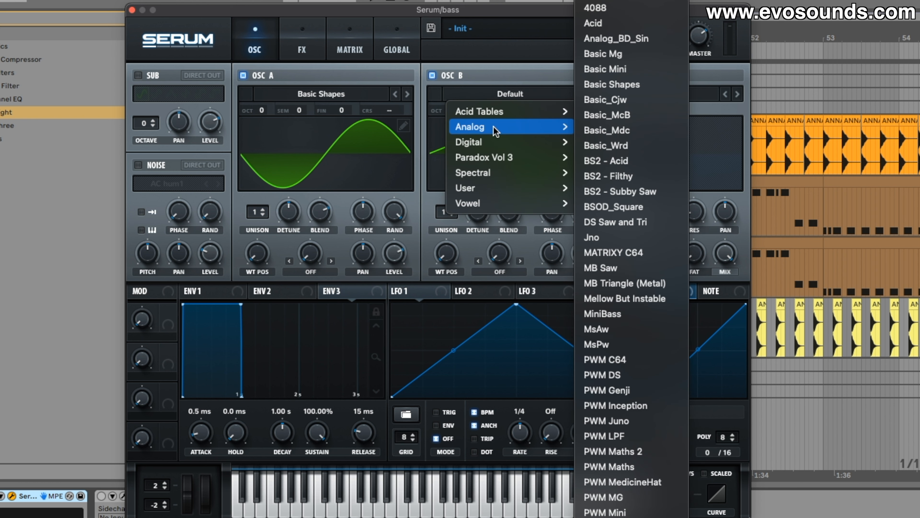
{"action": "left_click", "coordinate": [628, 86]}
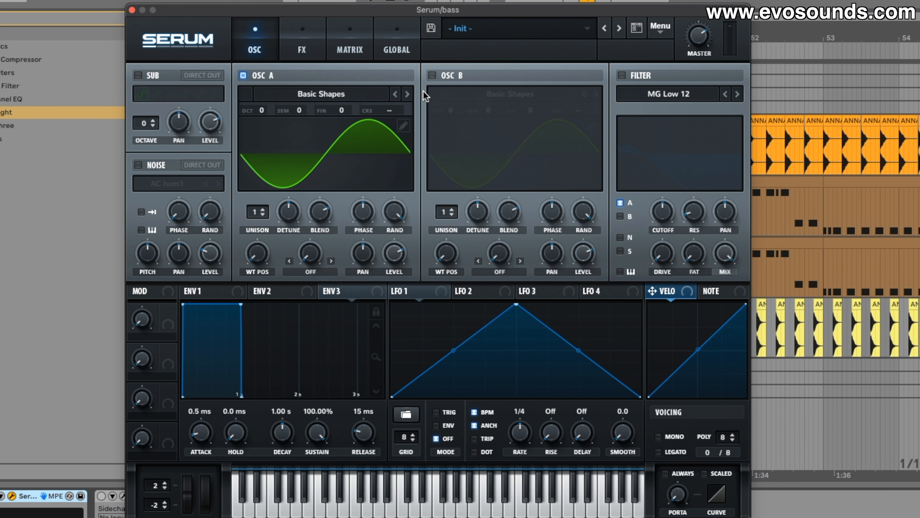
Load the FM_Freak wavetable from the Digital category into OSC A
{"action": "left_click", "coordinate": [332, 100]}
{"action": "mouse_move", "coordinate": [304, 137]}
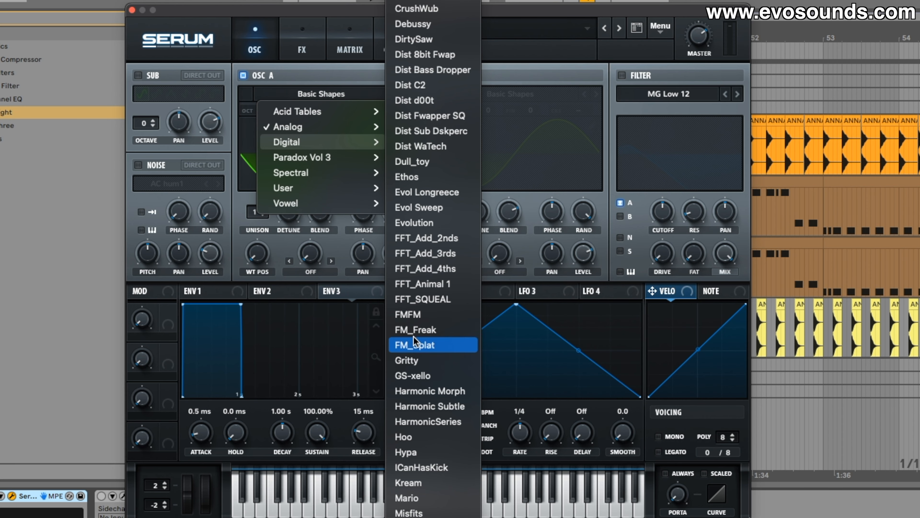
{"action": "left_click", "coordinate": [414, 341]}
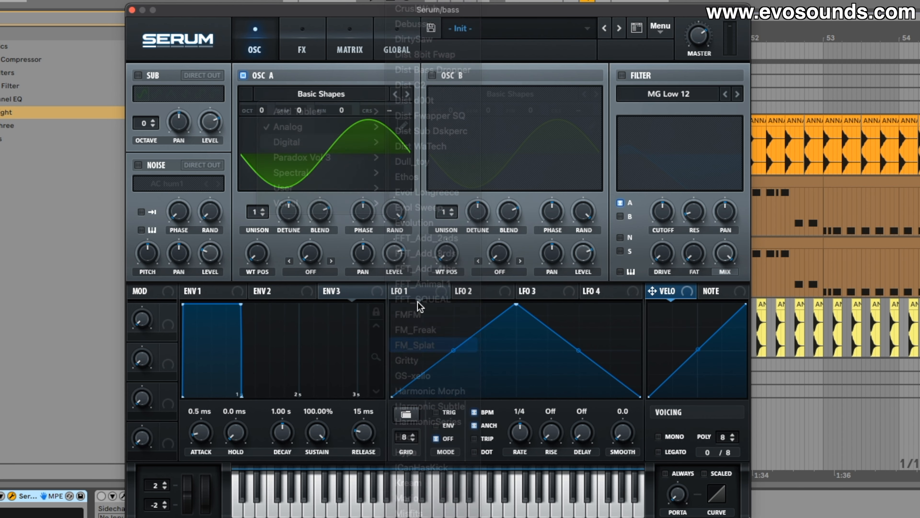
{"action": "left_click", "coordinate": [396, 94]}
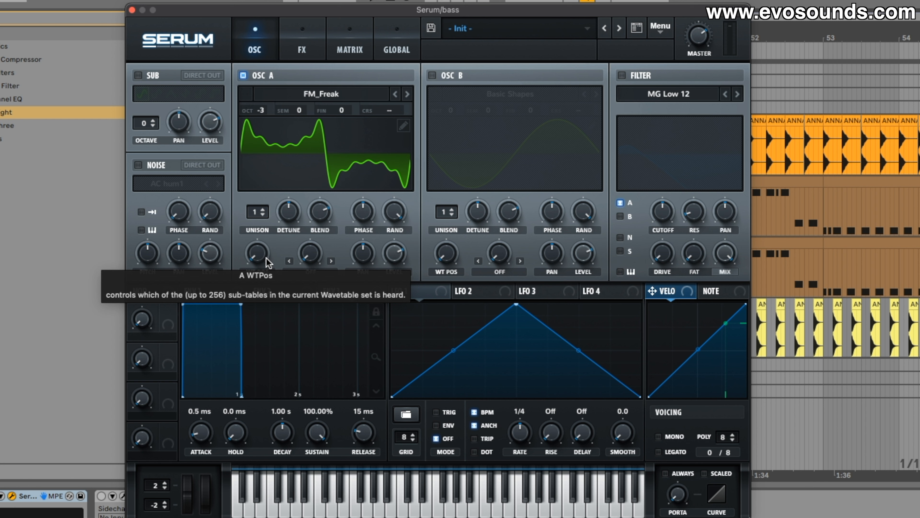
Assign ENV 3 to OSC A's wavetable position and shape ENV 3 with a 519 ms decay and 0% sustain
{"action": "mouse_move", "coordinate": [266, 258]}
{"action": "left_mouse_down"}
{"action": "mouse_move", "coordinate": [268, 218]}
{"action": "mouse_move", "coordinate": [265, 271]}
{"action": "left_mouse_up"}
{"action": "left_click_drag", "start_coordinate": [337, 295], "coordinate": [249, 243]}
{"action": "left_click_drag", "start_coordinate": [241, 306], "coordinate": [253, 454]}
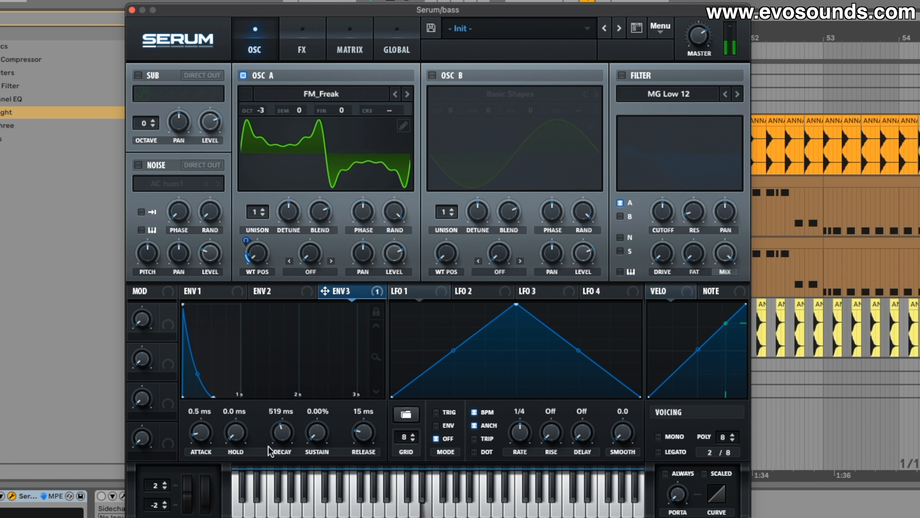
Adjust ENV 3's modulation depth on OSC A's wavetable position
{"action": "mouse_move", "coordinate": [253, 240]}
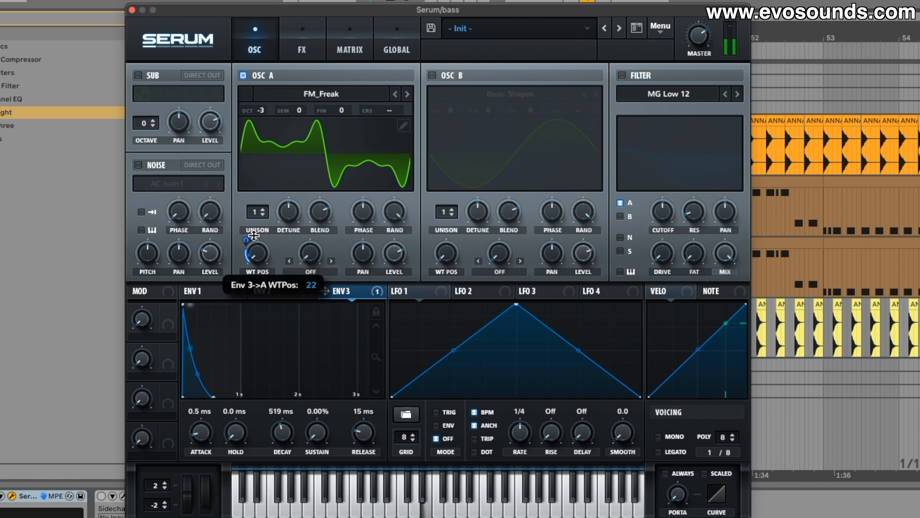
{"action": "left_click_drag", "start_coordinate": [257, 254], "coordinate": [246, 283]}
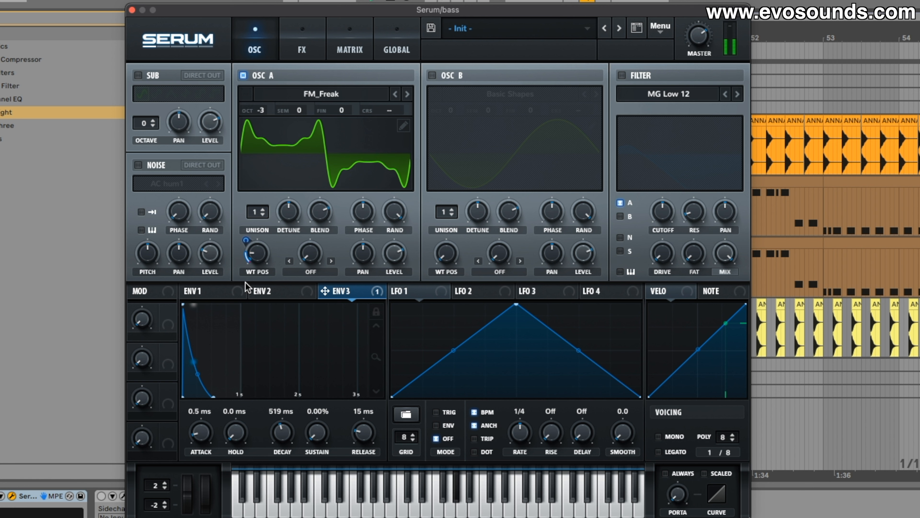
{"action": "mouse_move", "coordinate": [259, 255]}
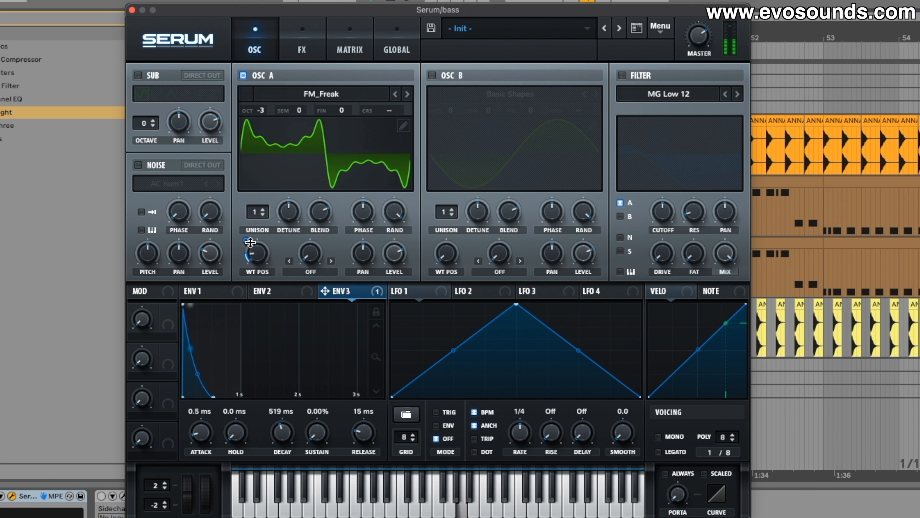
{"action": "mouse_move", "coordinate": [252, 237]}
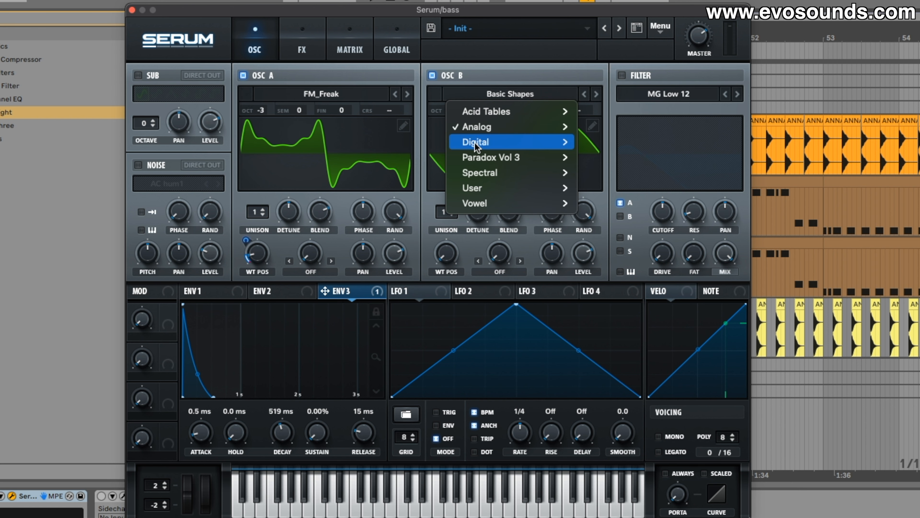
Load the Weow wavetable into OSC B at octave -3 with a raised wavetable position
{"action": "mouse_move", "coordinate": [483, 142]}
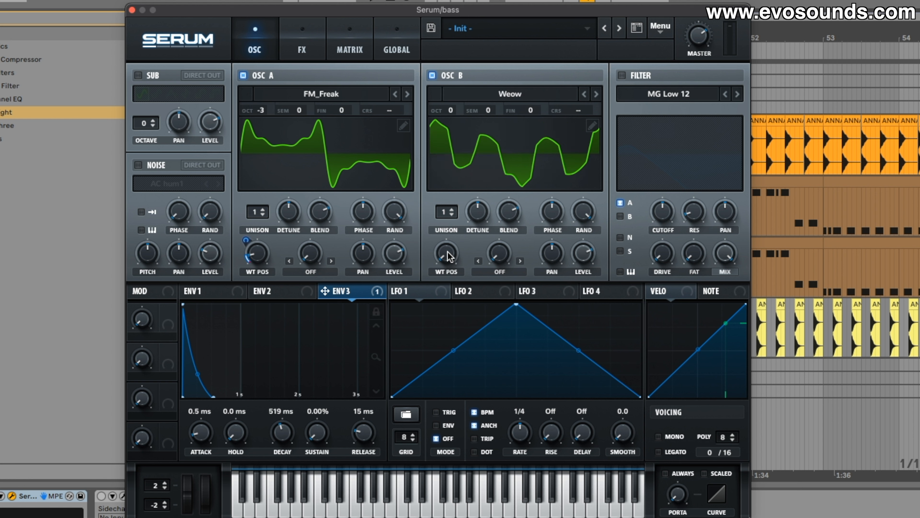
{"action": "left_click_drag", "start_coordinate": [450, 256], "coordinate": [469, 185]}
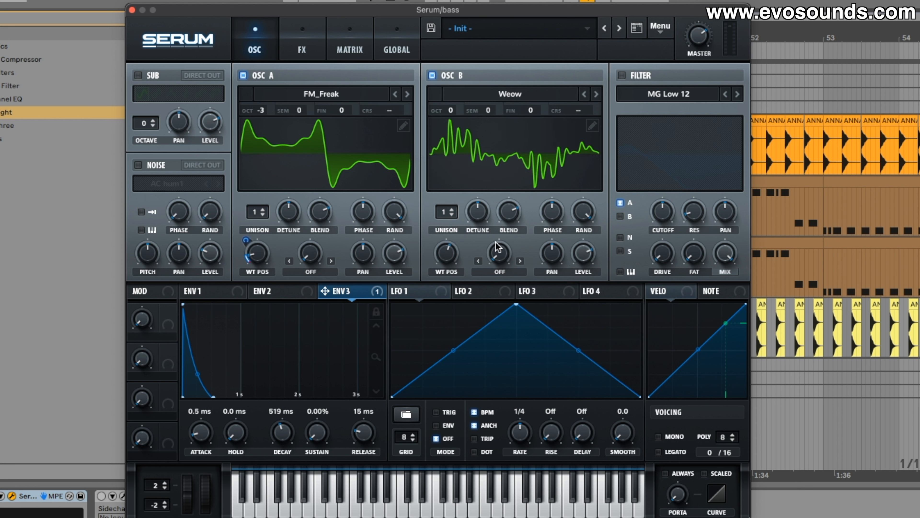
{"action": "left_click_drag", "start_coordinate": [450, 110], "coordinate": [450, 154]}
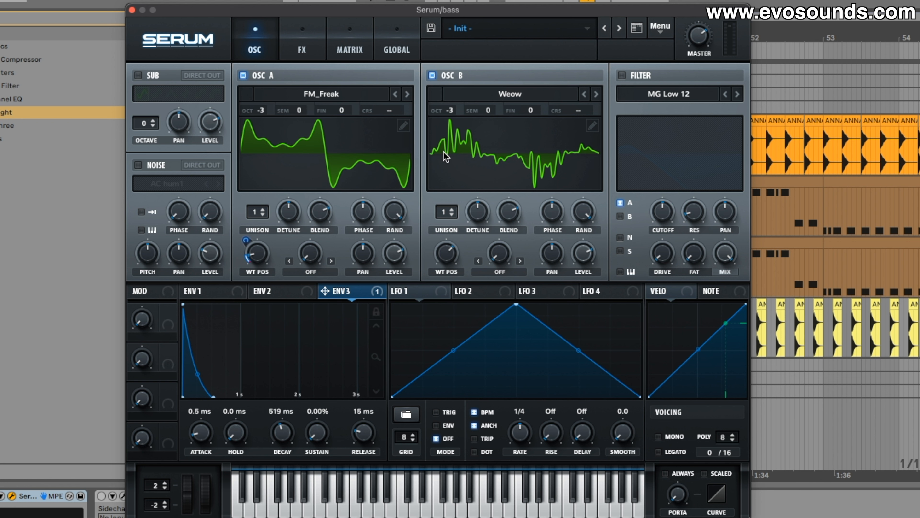
{"action": "left_click", "coordinate": [489, 91]}
{"action": "mouse_move", "coordinate": [508, 142]}
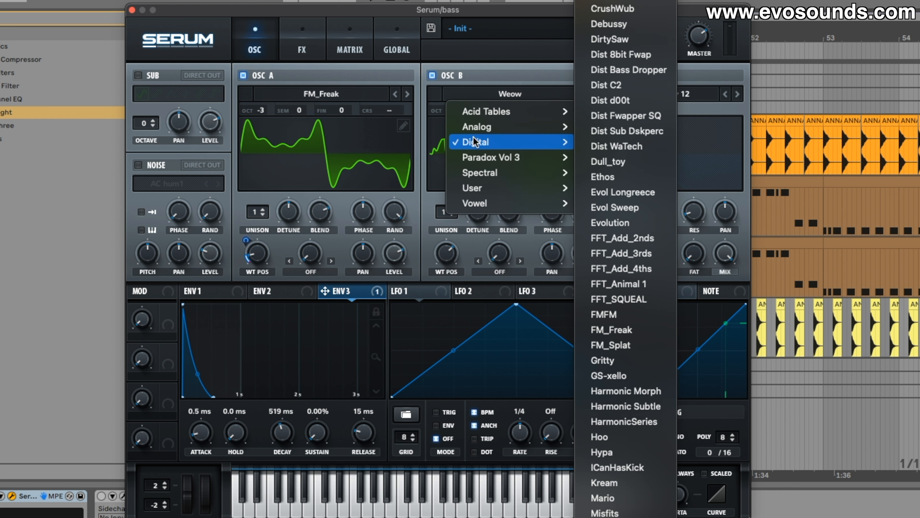
{"action": "scroll", "coordinate": [675, 494], "scroll_direction": "down", "scroll_amount": 5}
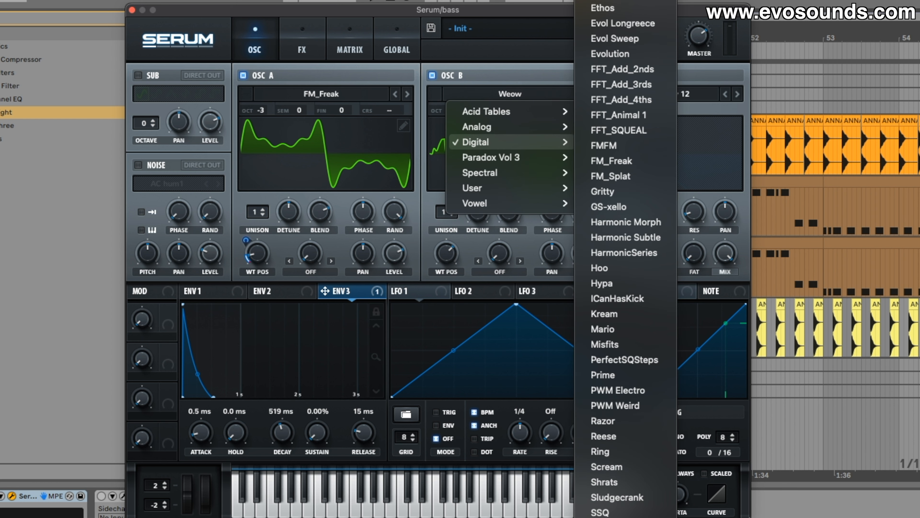
{"action": "left_click", "coordinate": [487, 349]}
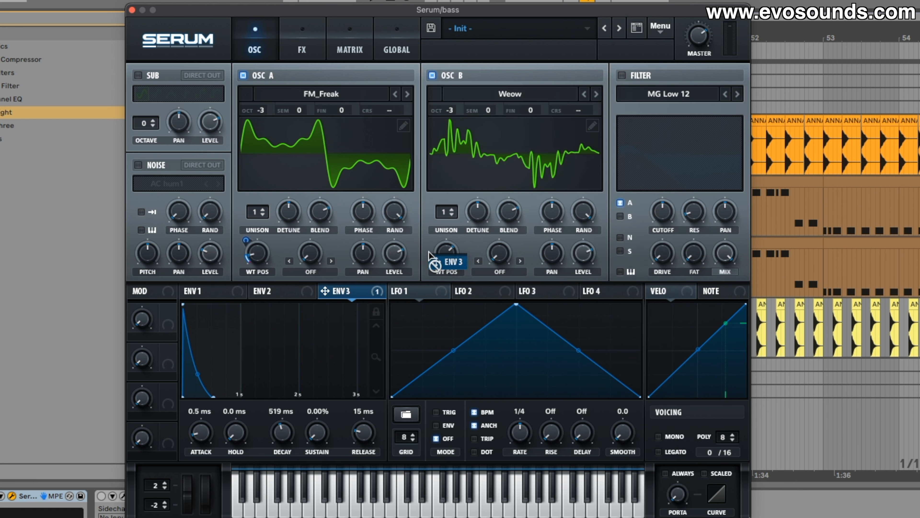
Assign ENV 3 to OSC B's wavetable position, adjust its modulation depth and preview the sound
{"action": "left_click_drag", "start_coordinate": [440, 244], "coordinate": [438, 261]}
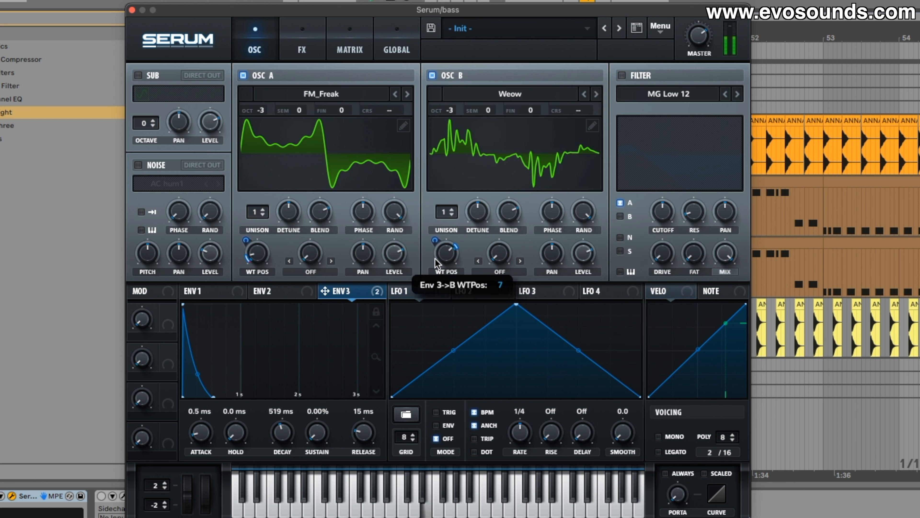
{"action": "left_click_drag", "start_coordinate": [438, 282], "coordinate": [445, 213]}
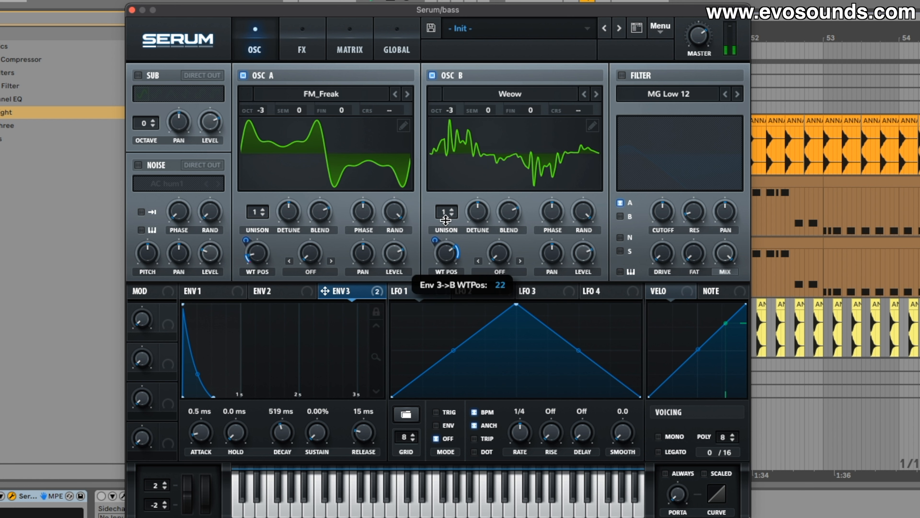
{"action": "mouse_move", "coordinate": [445, 247]}
{"action": "left_mouse_down"}
{"action": "mouse_move", "coordinate": [443, 238]}
{"action": "mouse_move", "coordinate": [436, 262]}
{"action": "left_mouse_up"}
{"action": "key", "text": "space"}
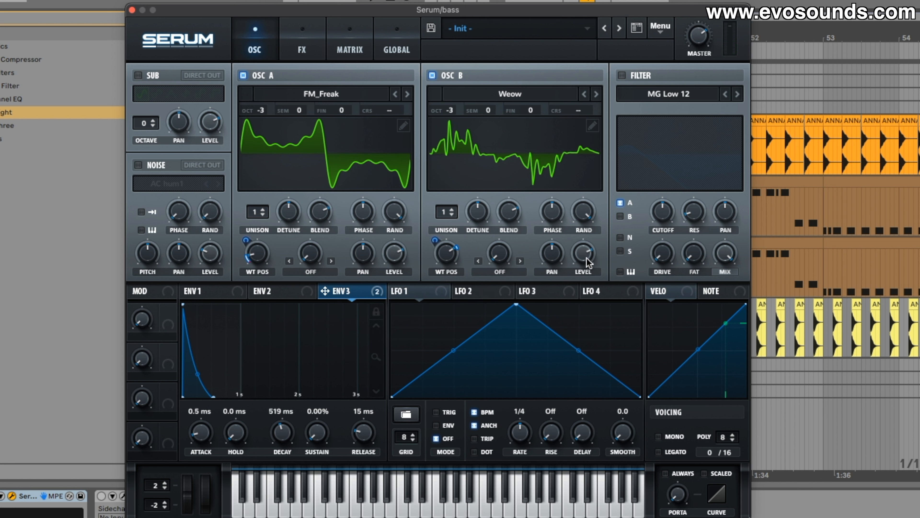
Assign LFO 2 as a modulator of OSC B's level
{"action": "left_click_drag", "start_coordinate": [588, 262], "coordinate": [550, 396]}
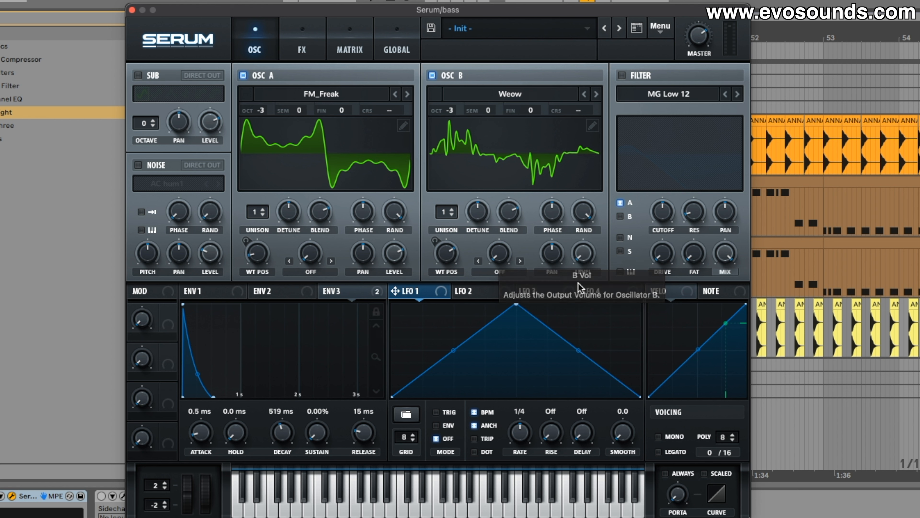
{"action": "left_click_drag", "start_coordinate": [517, 305], "coordinate": [396, 279]}
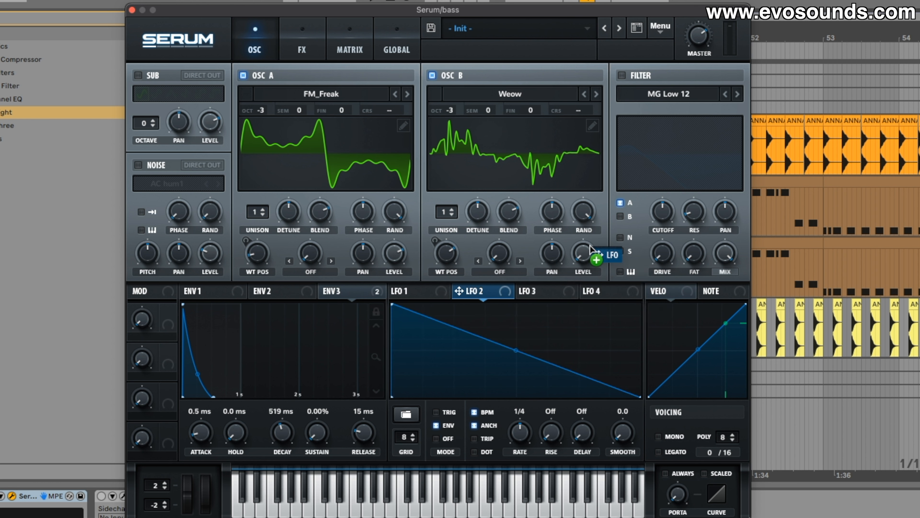
Bend LFO 2's falling envelope-mode curve into a concave decay shape
{"action": "left_click_drag", "start_coordinate": [517, 350], "coordinate": [517, 357]}
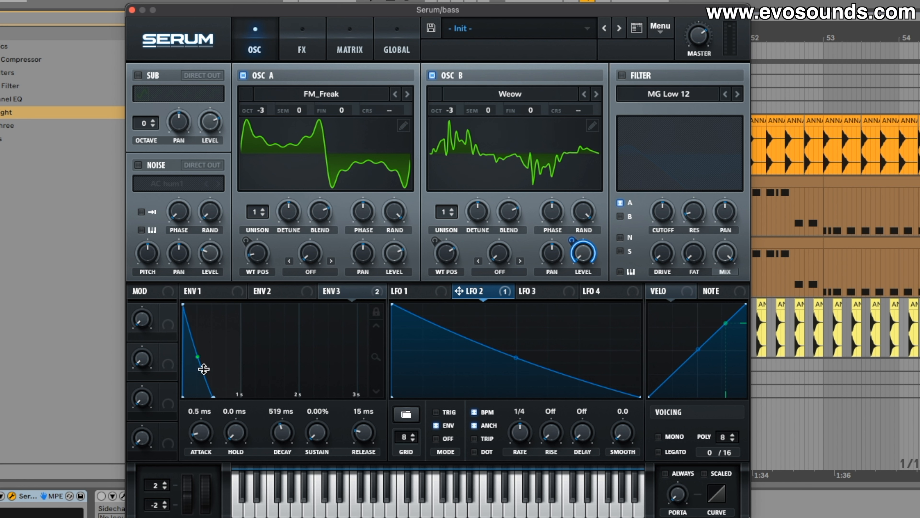
{"action": "left_click", "coordinate": [261, 292]}
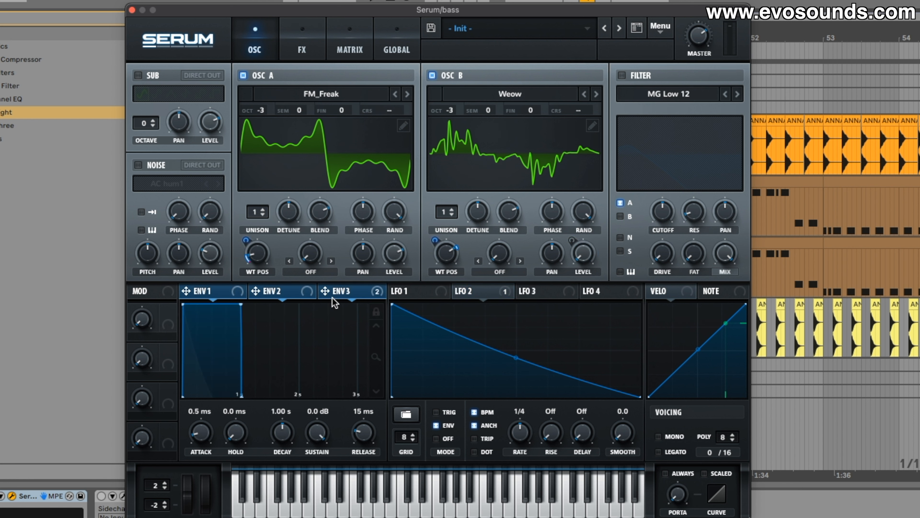
{"action": "left_click", "coordinate": [229, 299]}
{"action": "left_click", "coordinate": [410, 300]}
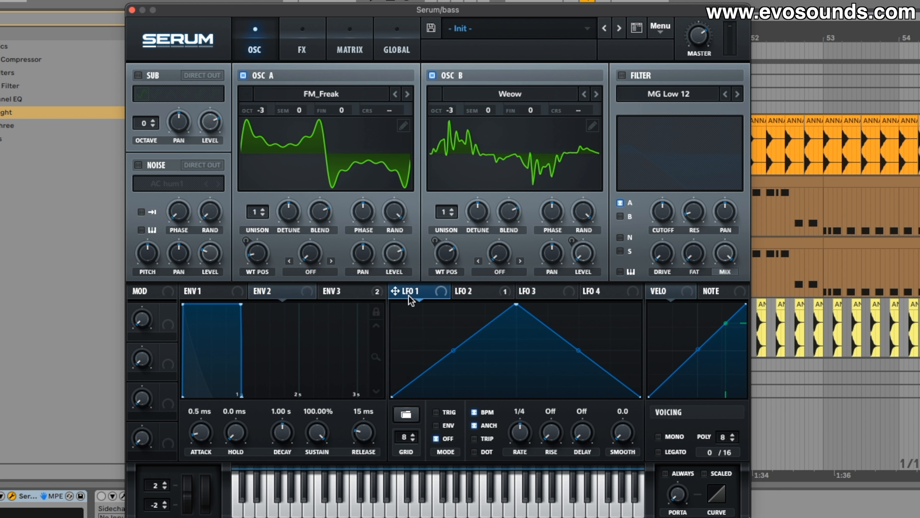
{"action": "left_click", "coordinate": [471, 292]}
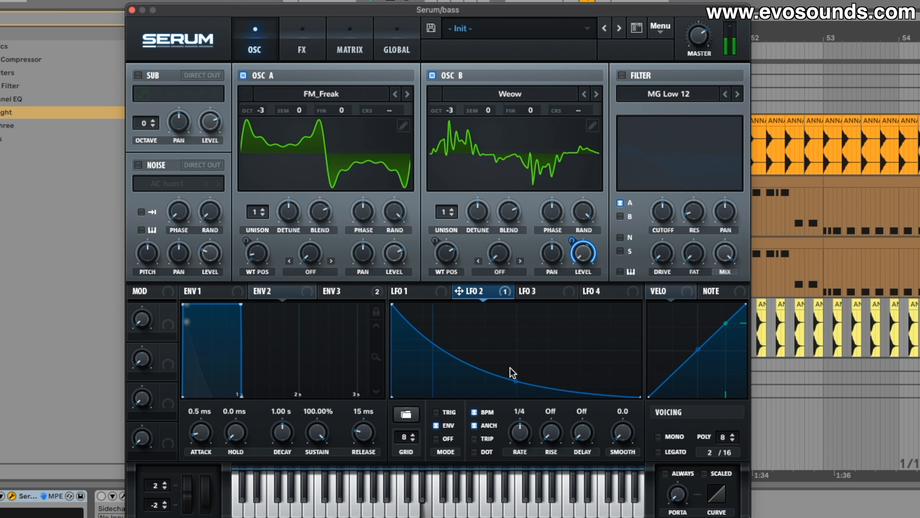
{"action": "left_click_drag", "start_coordinate": [510, 377], "coordinate": [510, 377]}
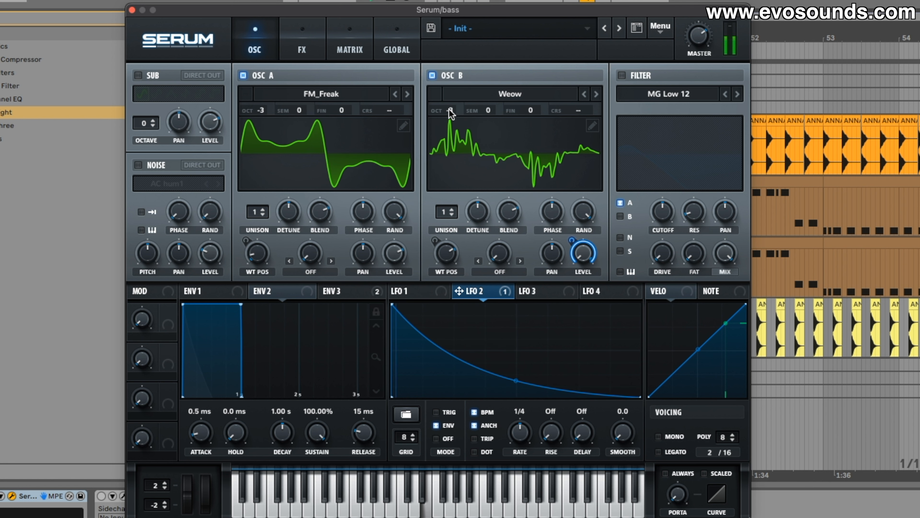
Fine-tune ENV 3's modulation on OSC B's wavetable position and the LFO 2 curve
{"action": "left_click_drag", "start_coordinate": [449, 111], "coordinate": [450, 101]}
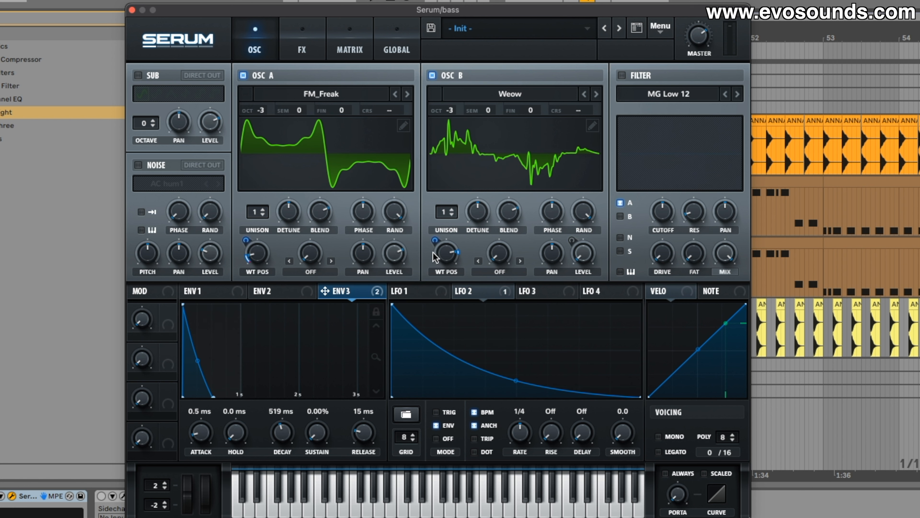
{"action": "left_click_drag", "start_coordinate": [434, 240], "coordinate": [435, 238]}
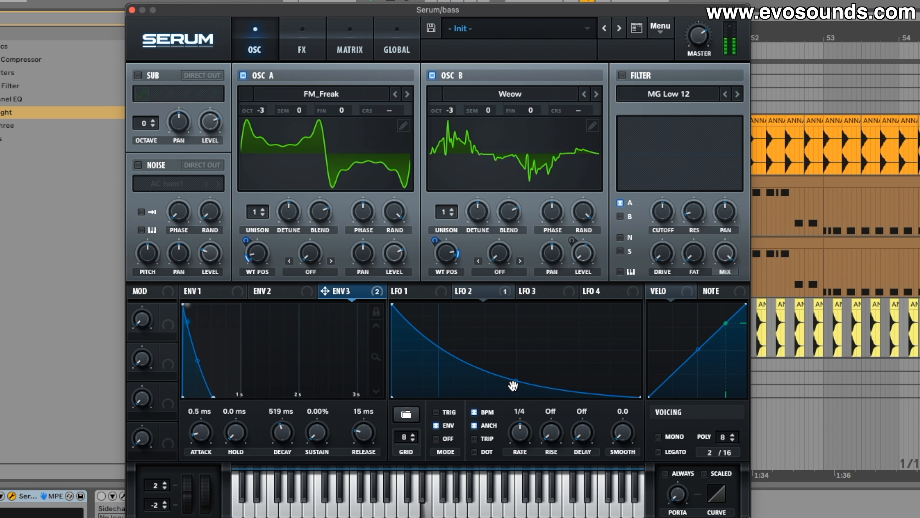
{"action": "left_click_drag", "start_coordinate": [516, 381], "coordinate": [516, 383]}
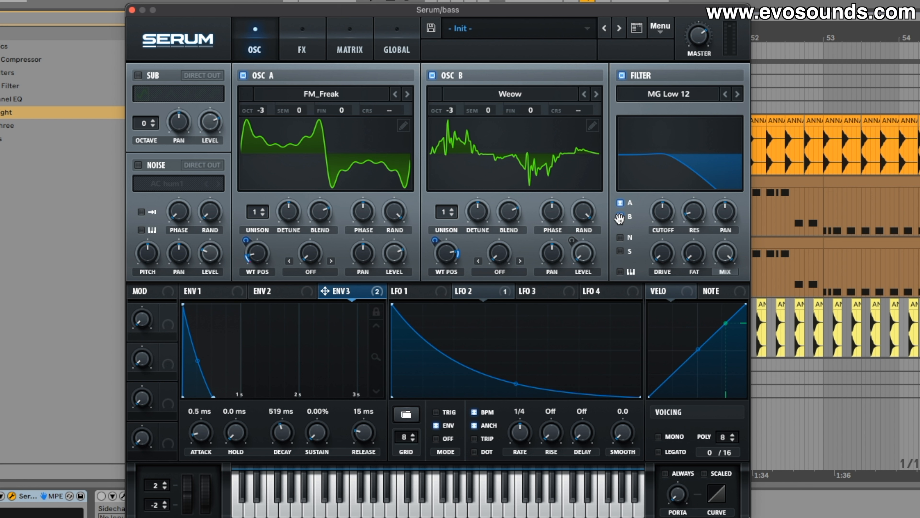
Route both oscillators through the MG Low 12 filter and lower its cutoff
{"action": "left_click_drag", "start_coordinate": [662, 212], "coordinate": [662, 223]}
{"action": "left_click", "coordinate": [286, 291]}
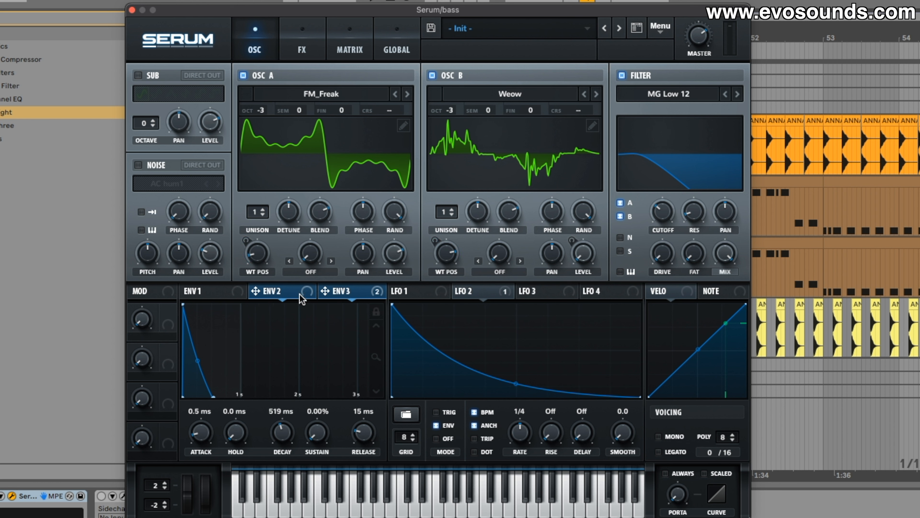
Shape ENV 2 with 0% sustain and a 542 ms decay, and assign it to the filter cutoff at 65
{"action": "left_click_drag", "start_coordinate": [317, 435], "coordinate": [317, 457]}
{"action": "left_click_drag", "start_coordinate": [256, 291], "coordinate": [656, 215]}
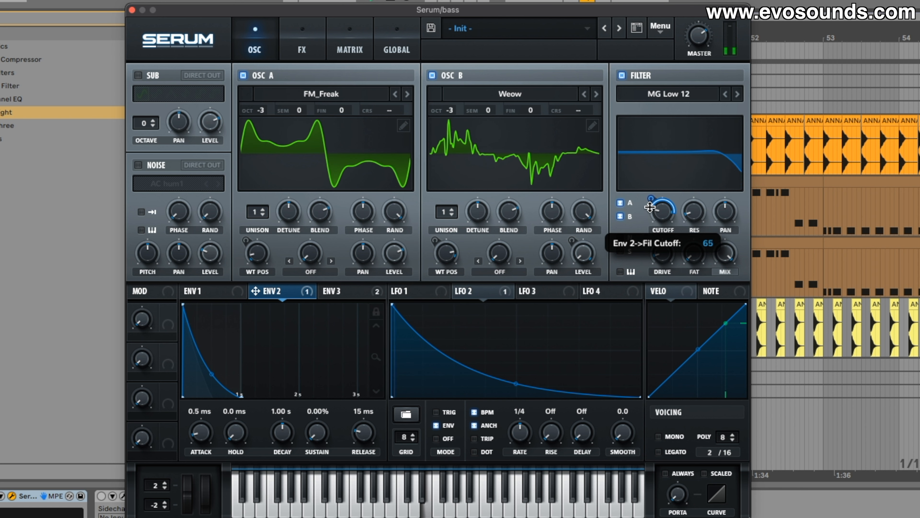
{"action": "left_click_drag", "start_coordinate": [283, 432], "coordinate": [286, 438]}
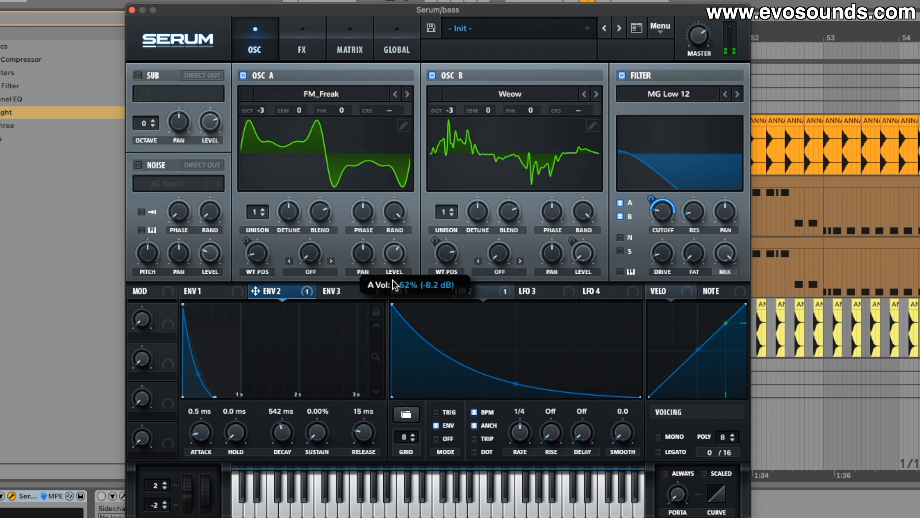
Lower OSC A's level to about 62%
{"action": "mouse_move", "coordinate": [393, 280]}
{"action": "left_mouse_down"}
{"action": "mouse_move", "coordinate": [386, 294]}
{"action": "mouse_move", "coordinate": [391, 270]}
{"action": "left_mouse_up"}
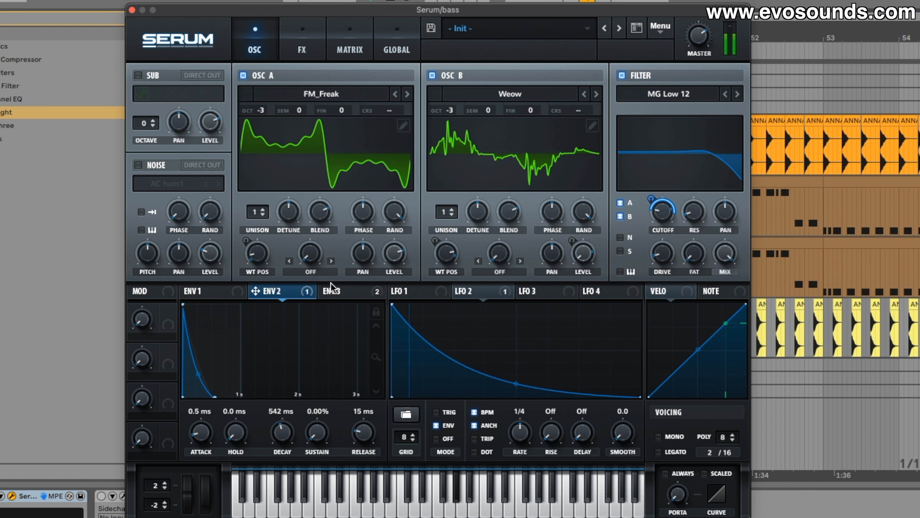
{"action": "mouse_move", "coordinate": [272, 246]}
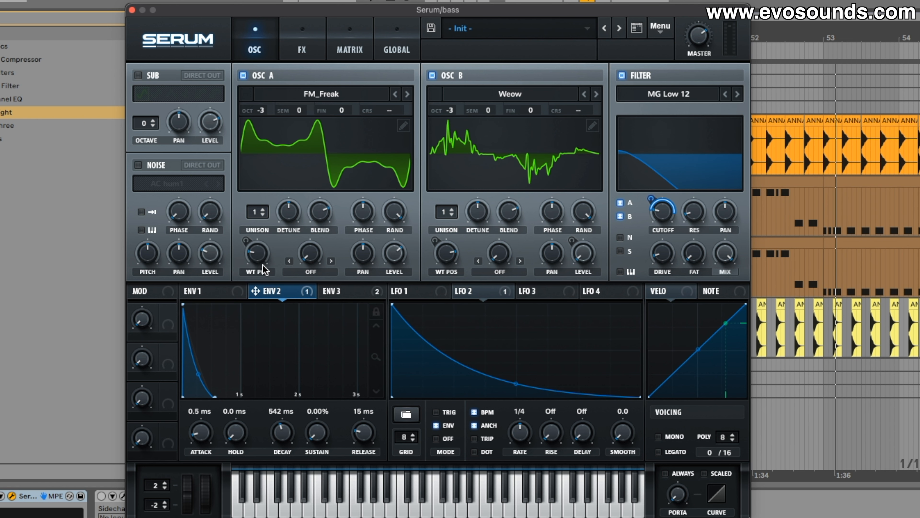
{"action": "mouse_move", "coordinate": [243, 261]}
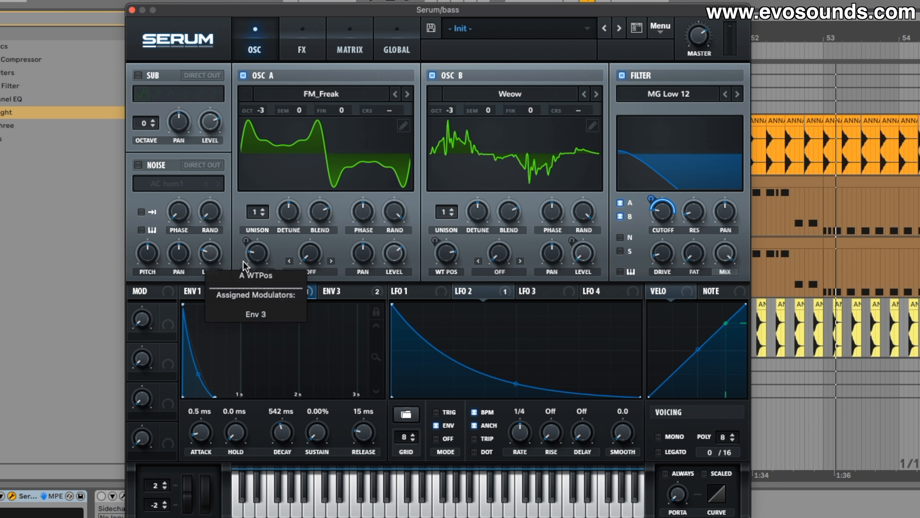